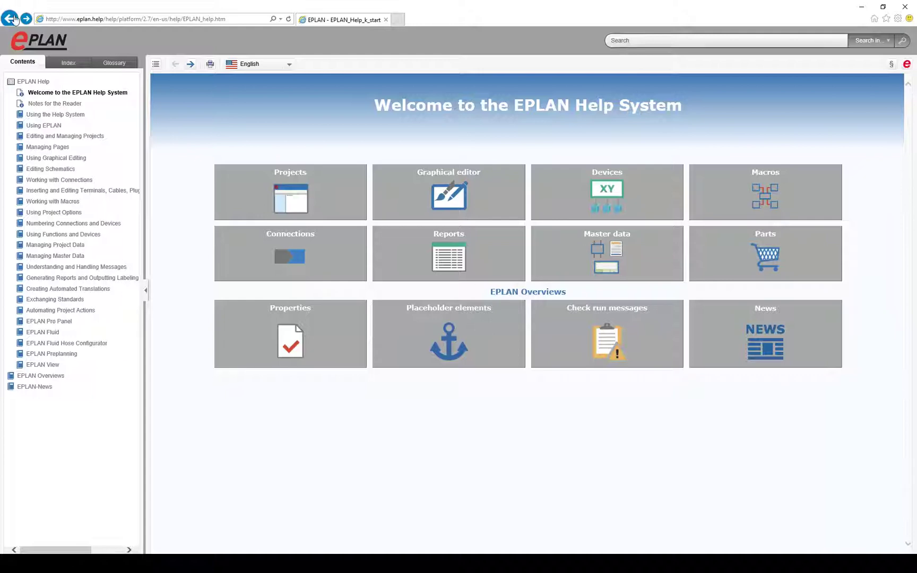
- Drill into EPLAN-News > News 2.7 > Introduction > Preface, then go back to Welcome to the EPLAN Help System
{"action": "left_click", "coordinate": [36, 387]}
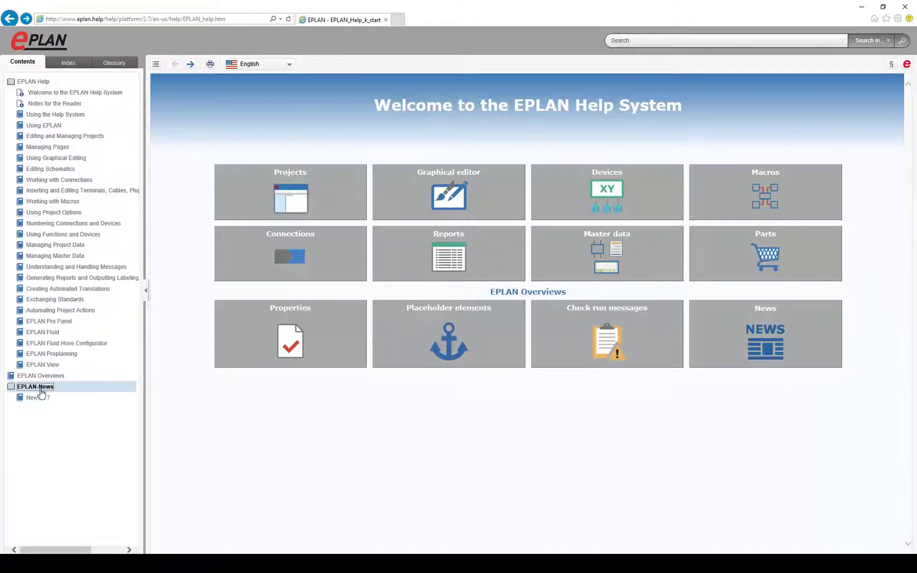
{"action": "left_click", "coordinate": [38, 398]}
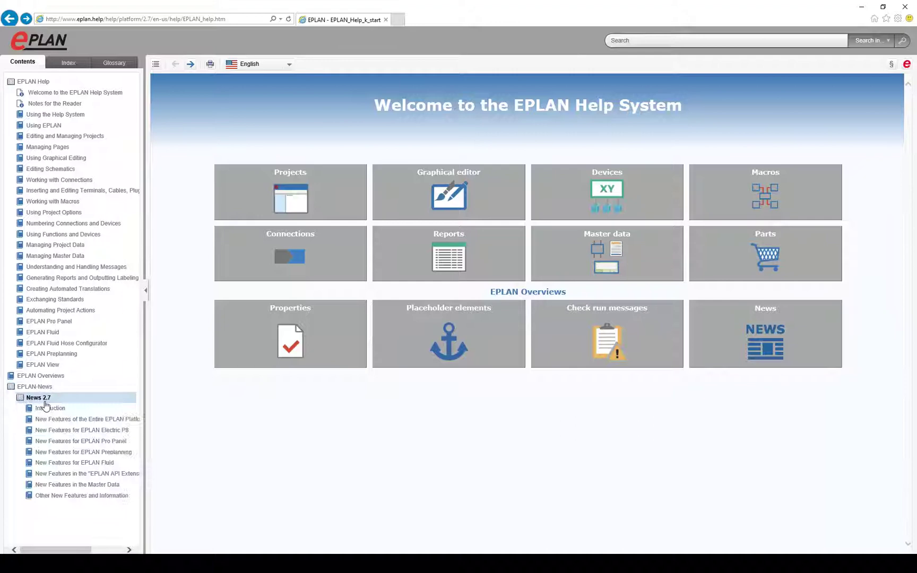
{"action": "left_click", "coordinate": [49, 408]}
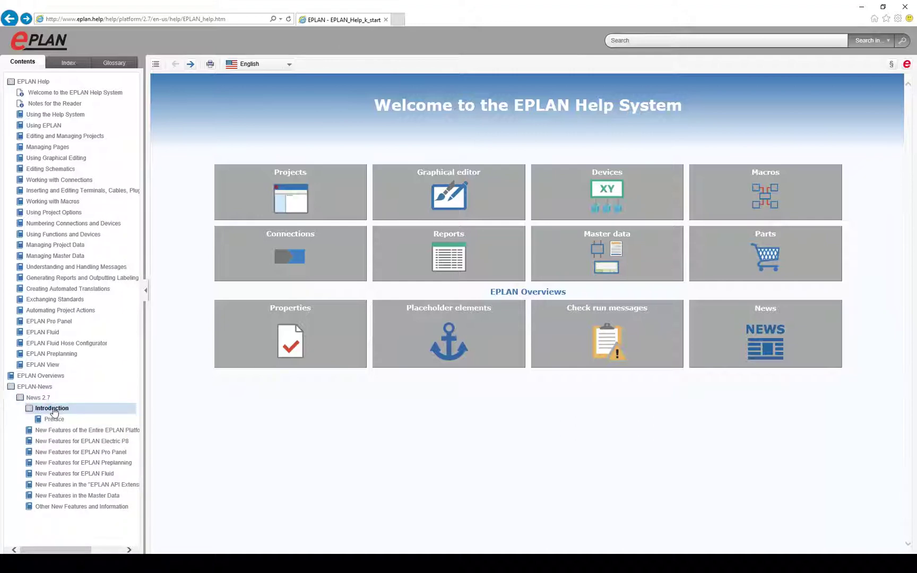
{"action": "left_click", "coordinate": [55, 420]}
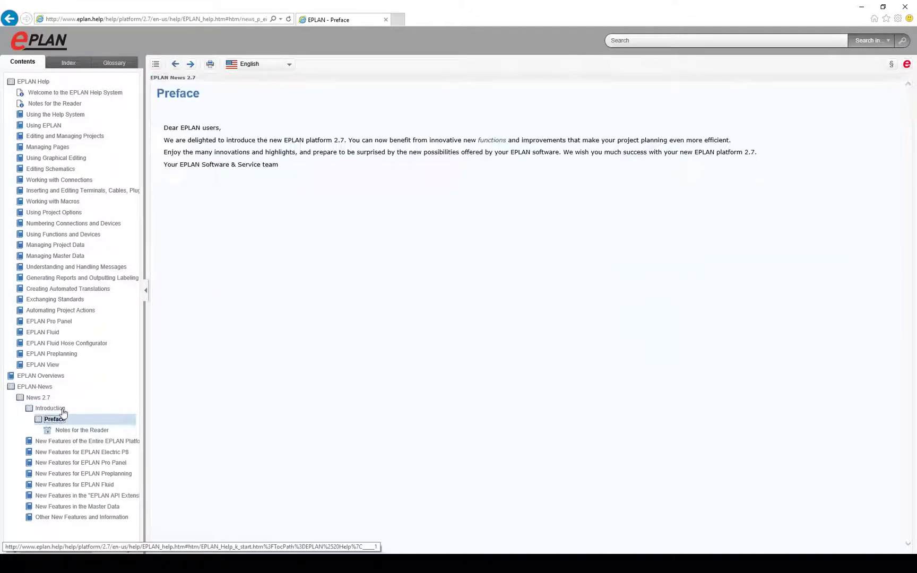
{"action": "left_click", "coordinate": [70, 93]}
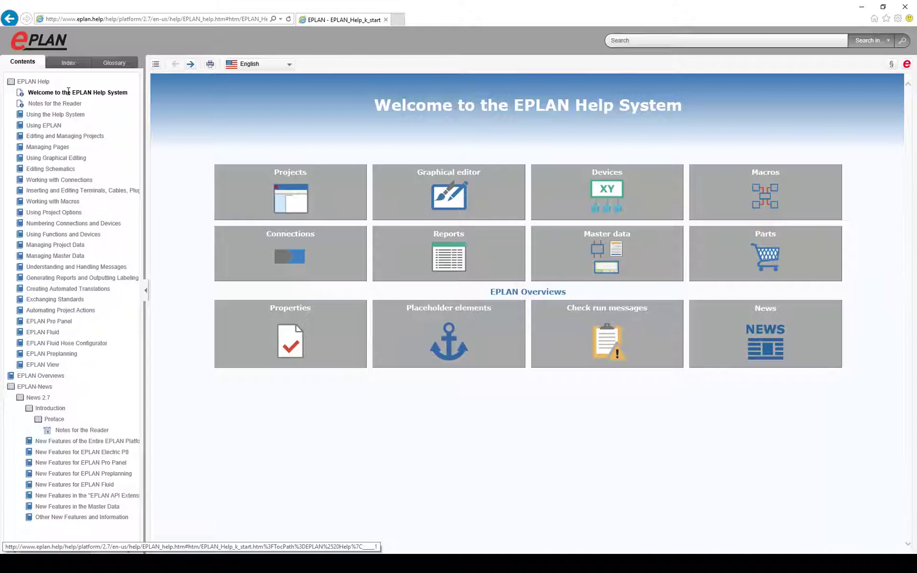
- Run a full-text help search for 'Terminal'
{"action": "left_click", "coordinate": [631, 40]}
{"action": "type", "text": "Terminal"}
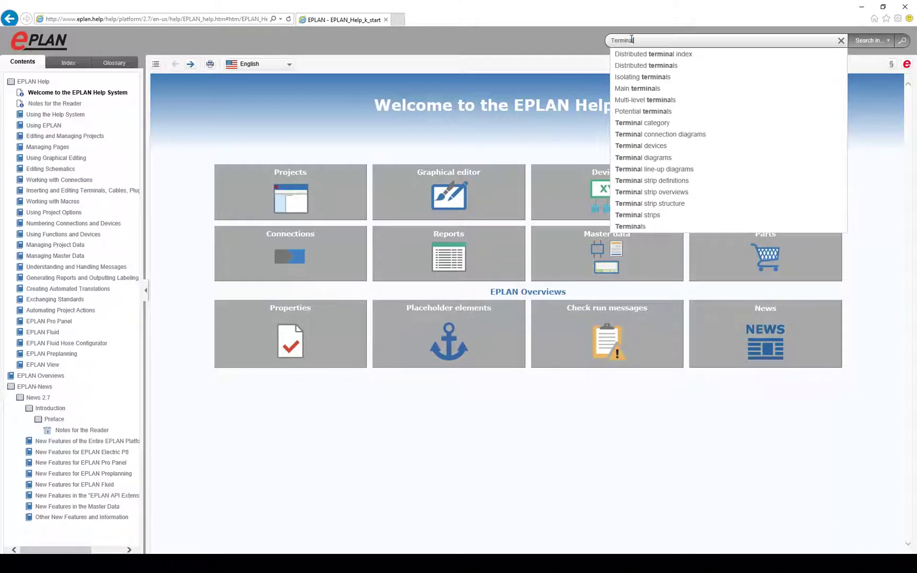
{"action": "key", "text": "Return"}
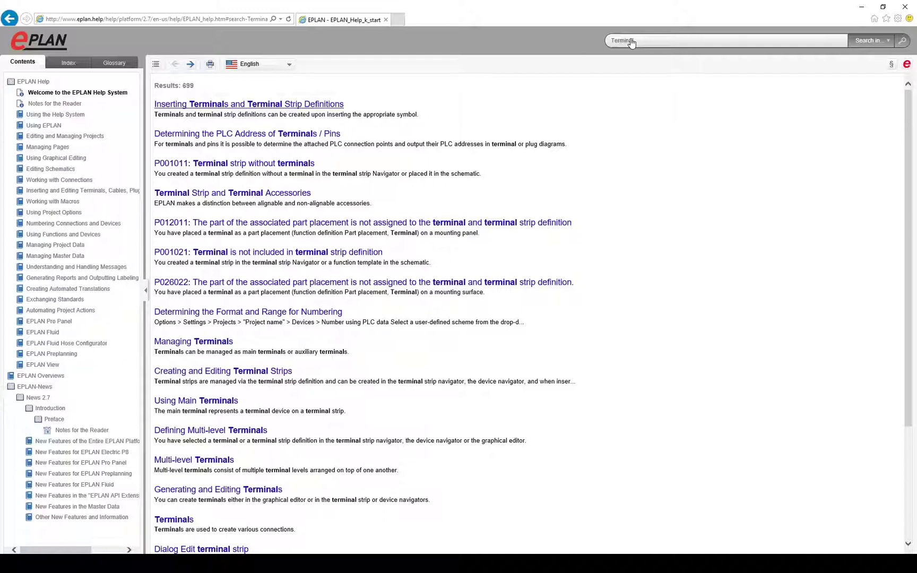
{"action": "left_click", "coordinate": [889, 40]}
{"action": "left_click", "coordinate": [876, 81]}
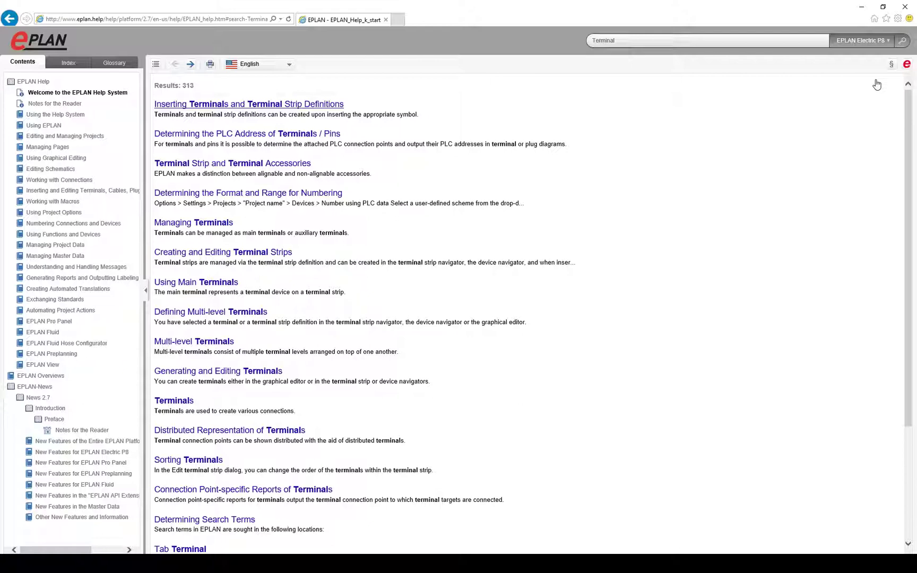
{"action": "left_click", "coordinate": [889, 40]}
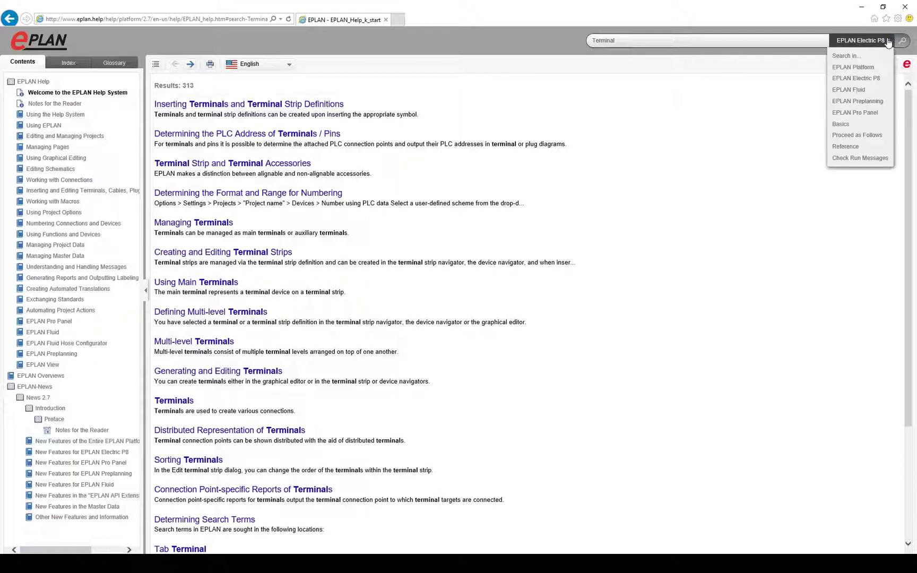
{"action": "left_click", "coordinate": [877, 104]}
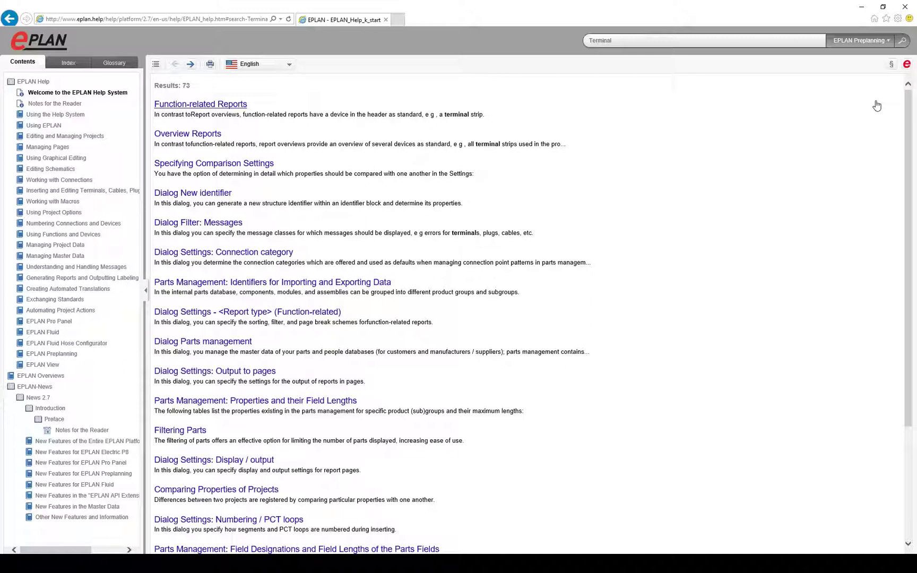
{"action": "left_click", "coordinate": [886, 41]}
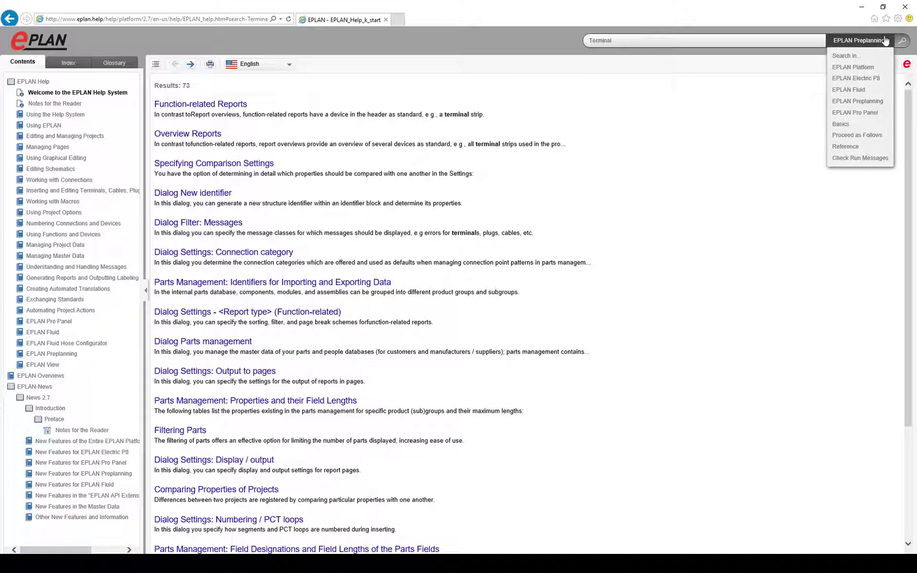
{"action": "left_click", "coordinate": [846, 56]}
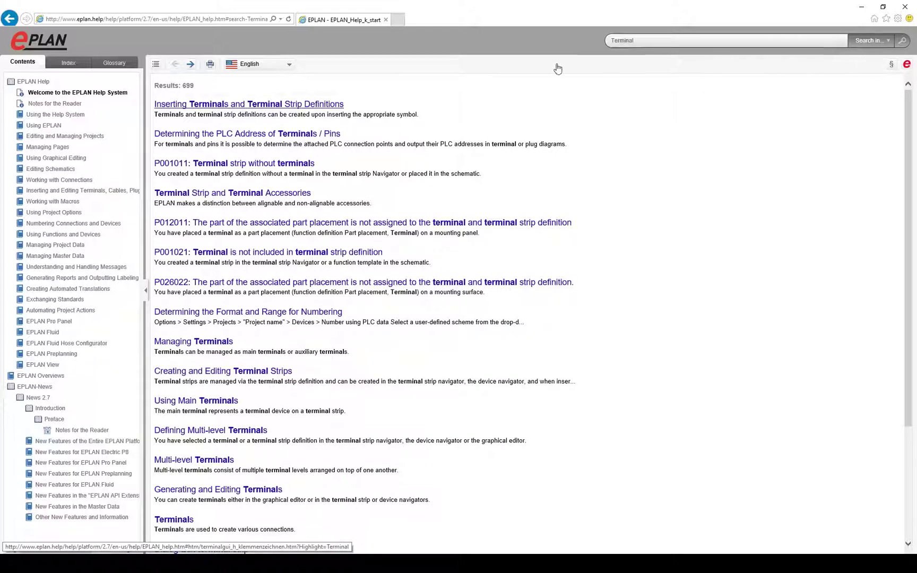
- Open the top result, 'Inserting Terminals and Terminal Strip Definitions'
{"action": "left_click", "coordinate": [310, 105]}
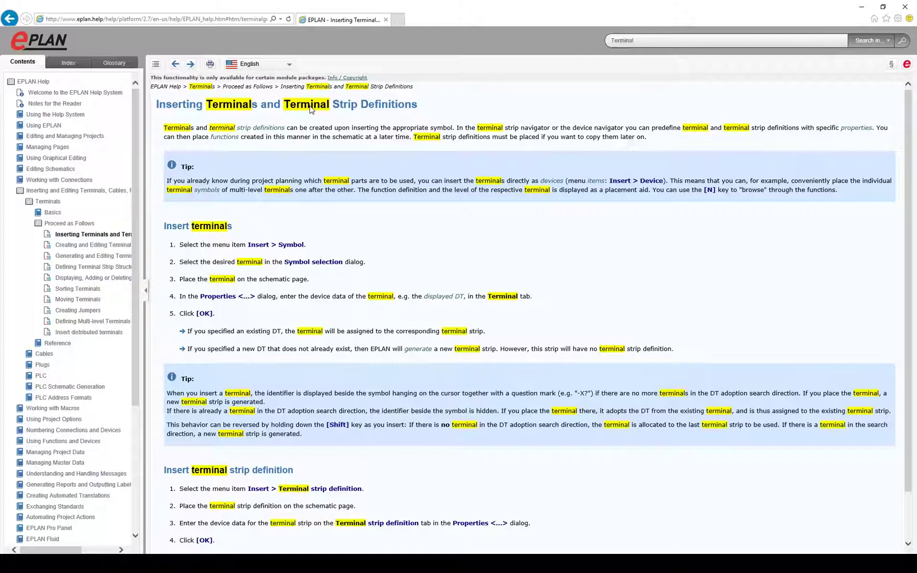
- Switch the terminal article to Deutsch and back to English, then open 'Sorting Terminals'
{"action": "left_click", "coordinate": [289, 65]}
{"action": "left_click", "coordinate": [252, 133]}
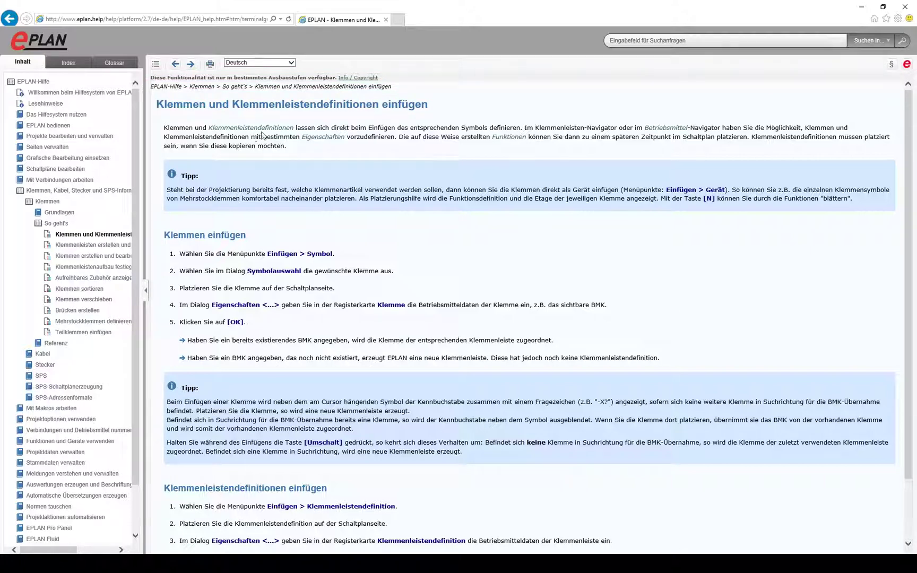
{"action": "left_click", "coordinate": [291, 63]}
{"action": "left_click", "coordinate": [237, 89]}
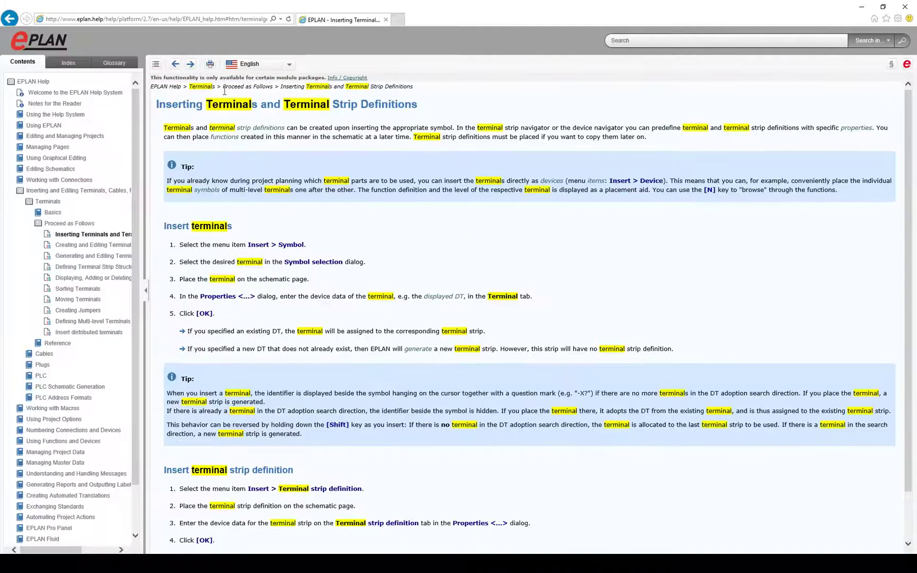
{"action": "left_click", "coordinate": [80, 288]}
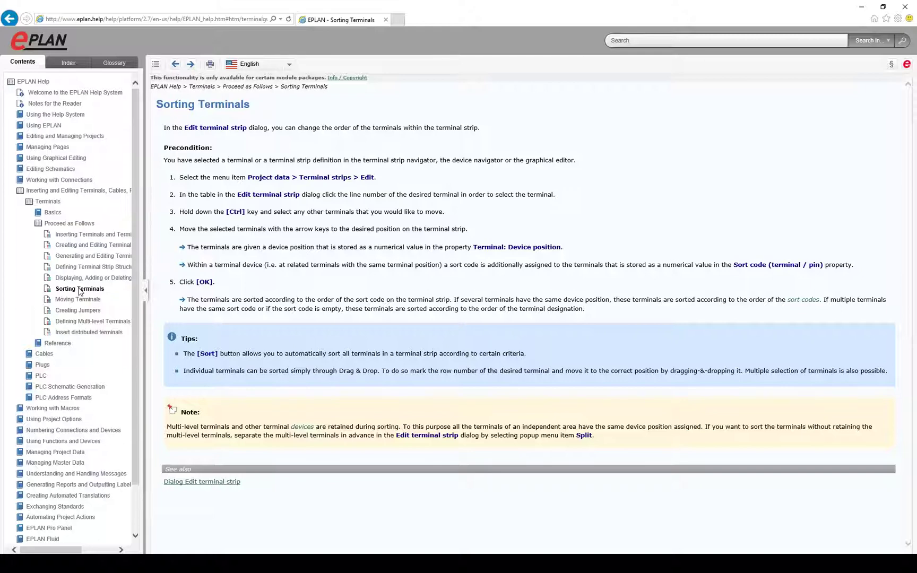
- Restore and narrow the browser, then use the hamburger menu's Contents to reach Home
{"action": "left_click", "coordinate": [884, 6]}
{"action": "left_click_drag", "start_coordinate": [450, 160], "coordinate": [351, 160]}
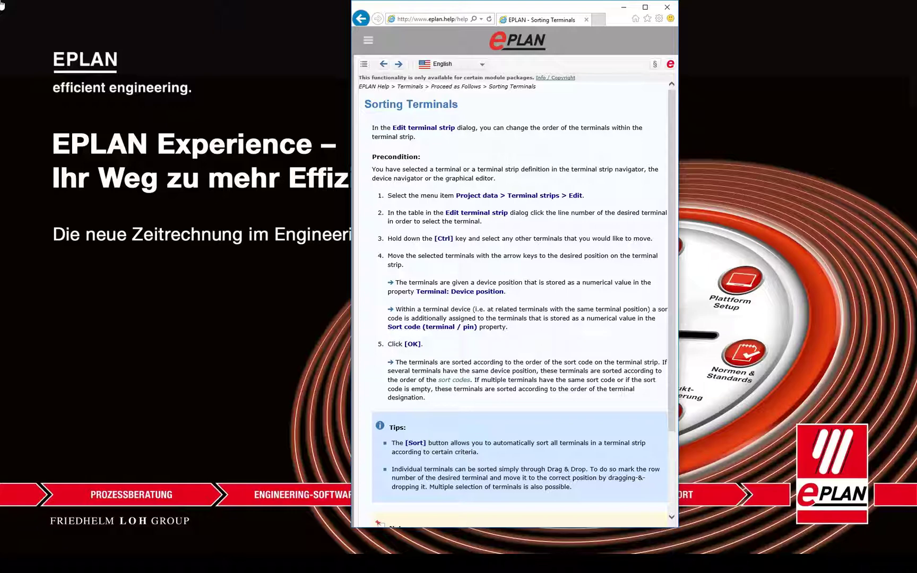
{"action": "left_click", "coordinate": [367, 40]}
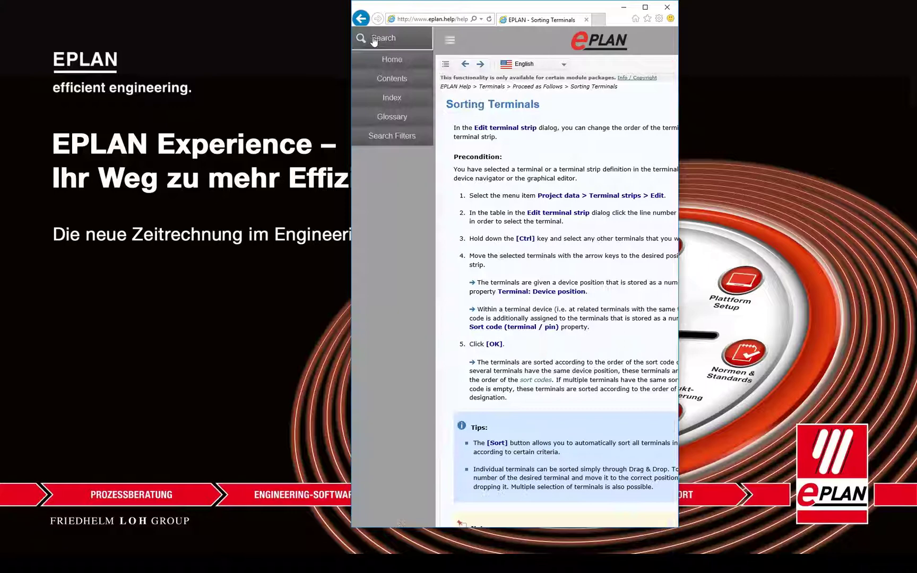
{"action": "left_click", "coordinate": [392, 80]}
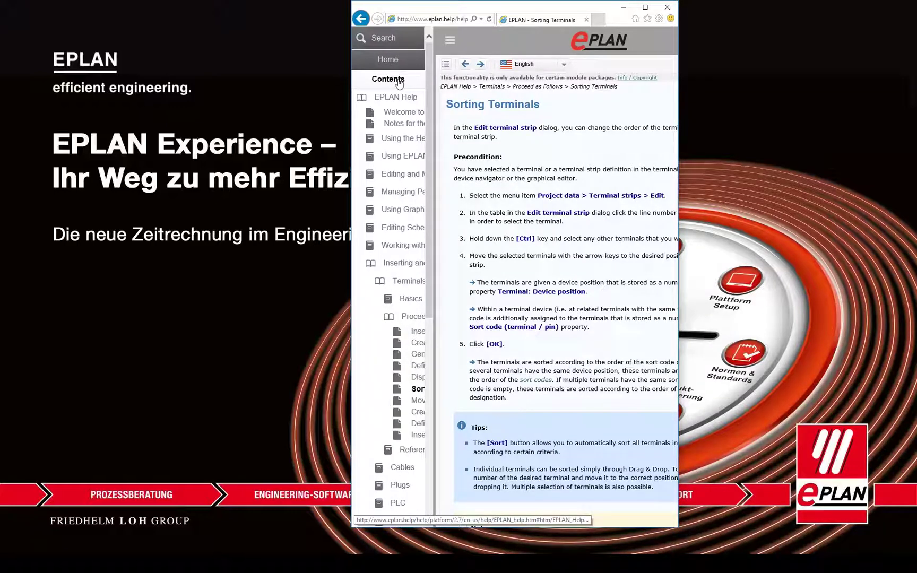
{"action": "left_click", "coordinate": [404, 112]}
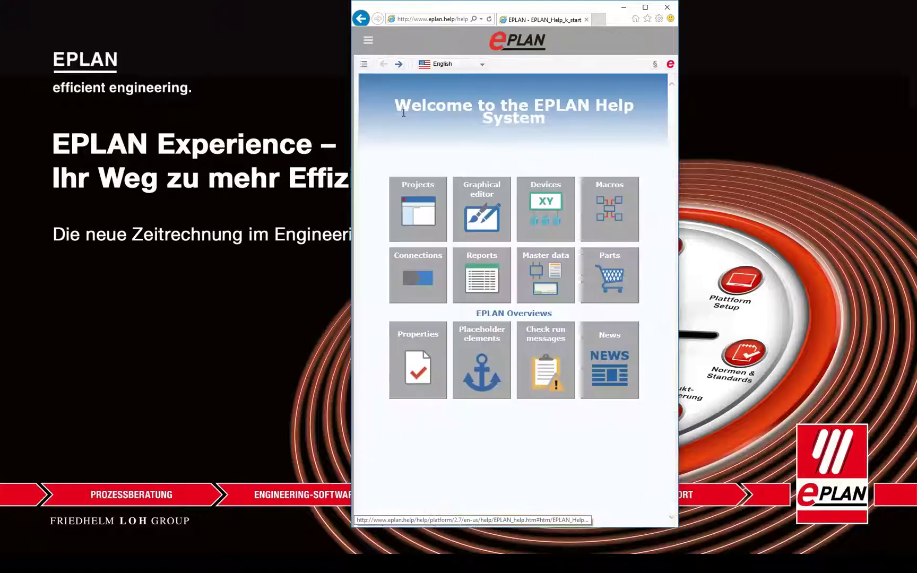